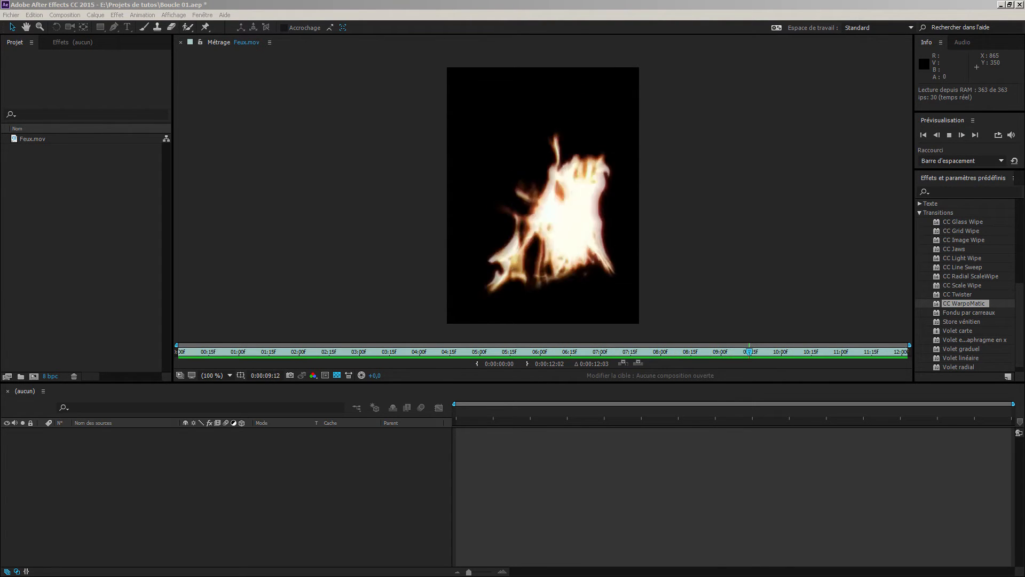
Compare the first and last frames of the Feux.mov footage to check whether it loops.
{"action": "left_click_drag", "start_coordinate": [830, 355], "coordinate": [880, 355]}
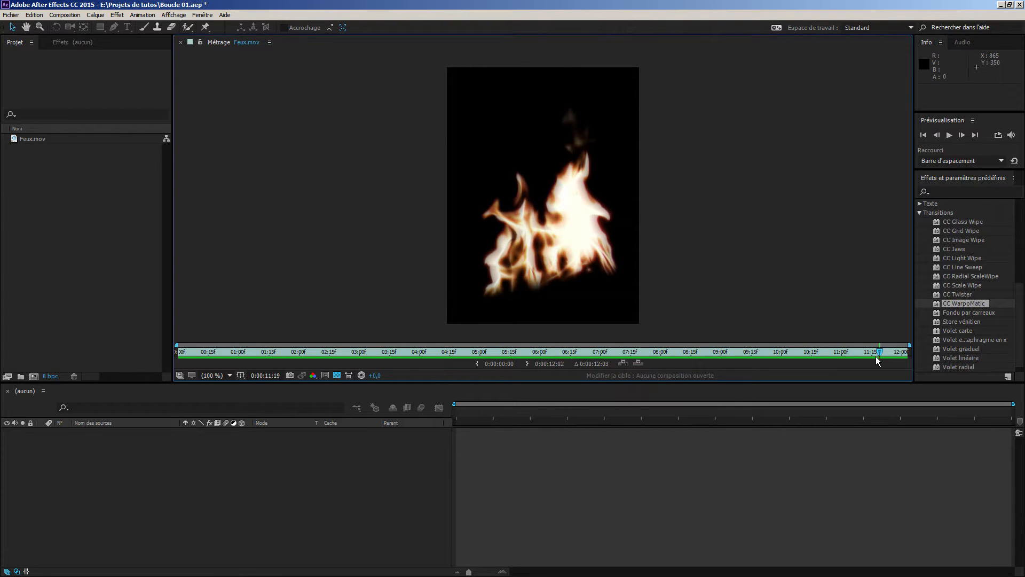
{"action": "left_click", "coordinate": [975, 135]}
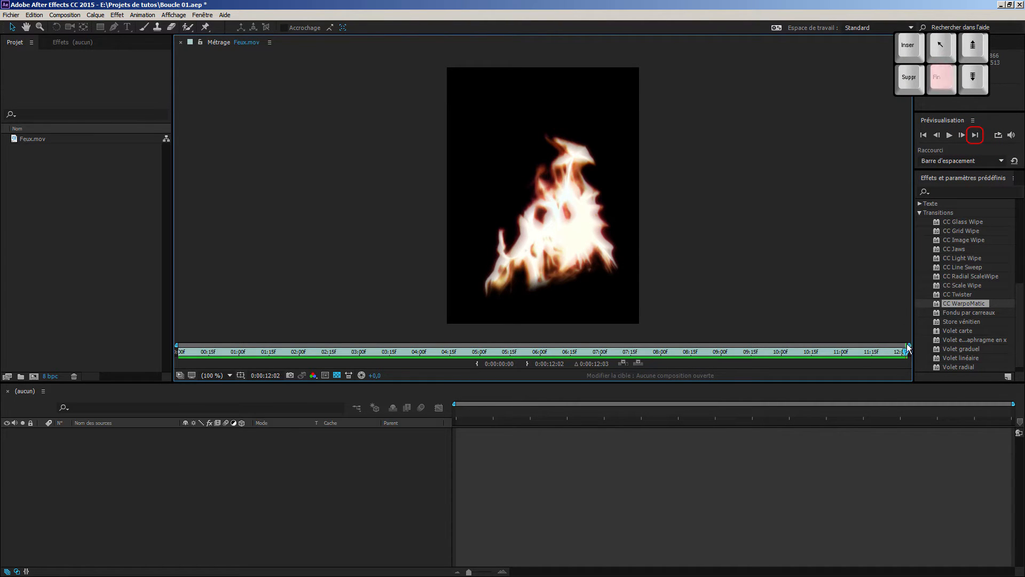
{"action": "key", "text": "Home"}
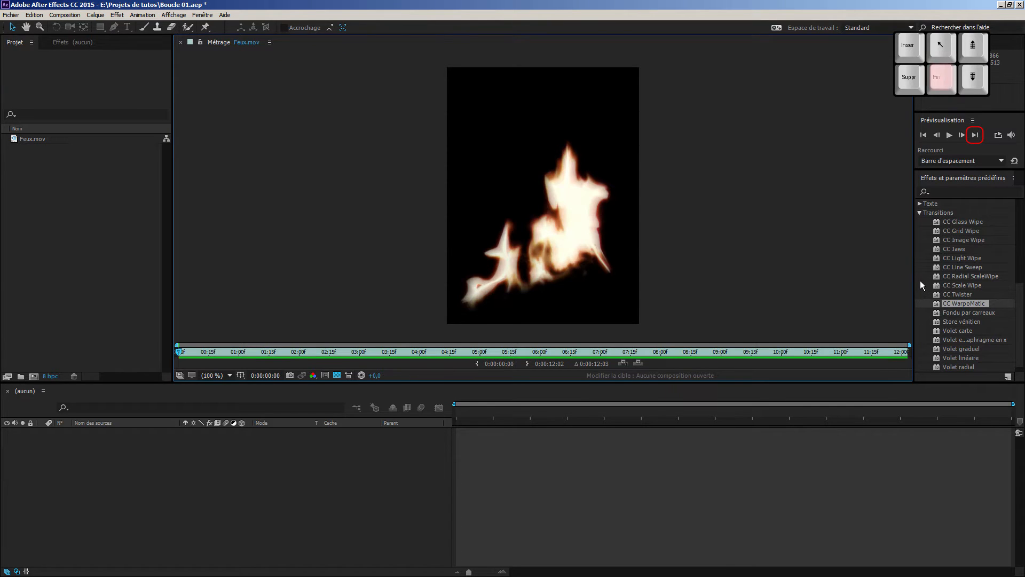
{"action": "key", "text": "End"}
{"action": "key", "text": "Home"}
{"action": "key", "text": "End"}
{"action": "key", "text": "Home"}
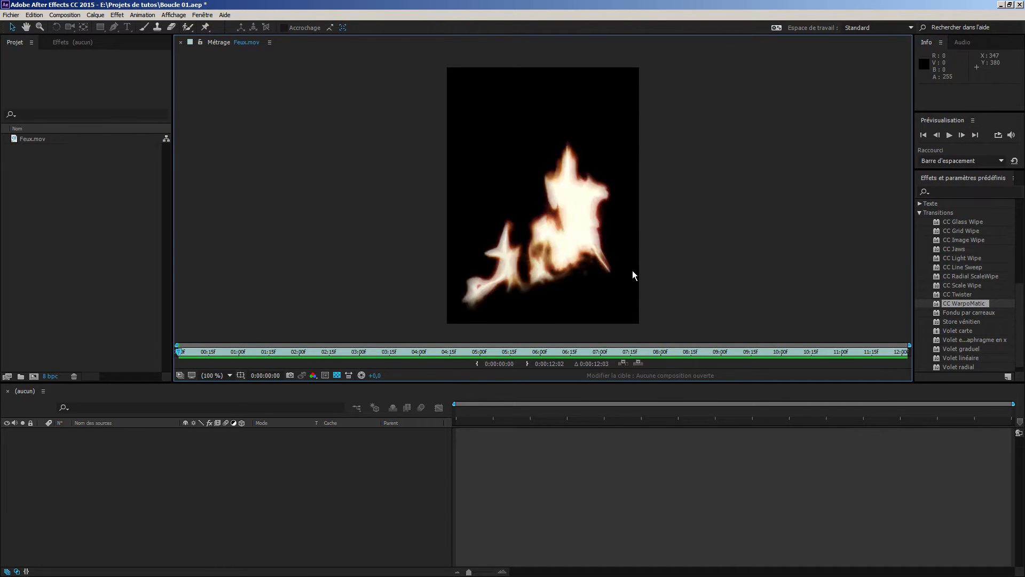
{"action": "key", "text": "End"}
{"action": "left_click_drag", "start_coordinate": [196, 351], "coordinate": [900, 353]}
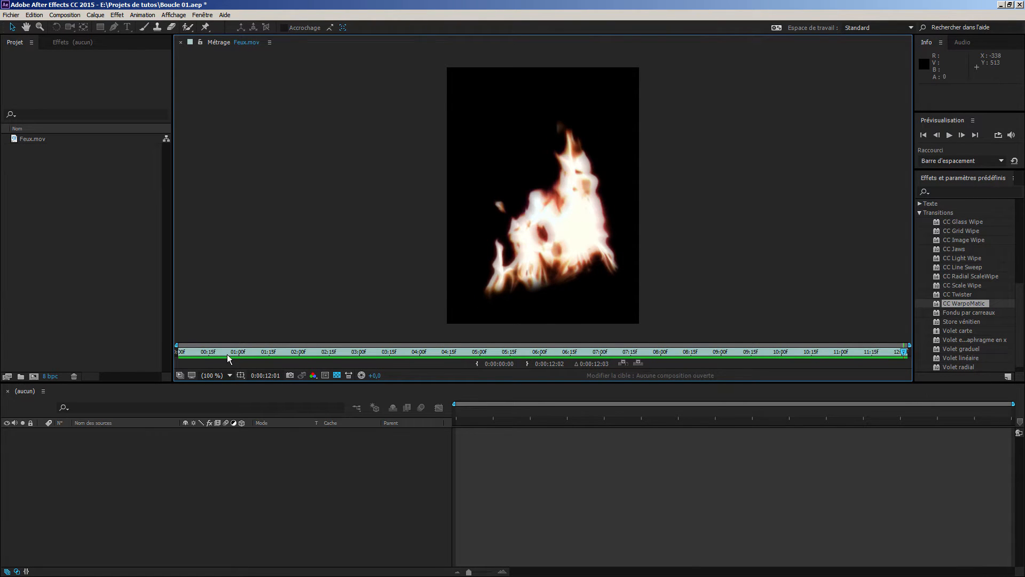
{"action": "left_click_drag", "start_coordinate": [226, 354], "coordinate": [189, 354]}
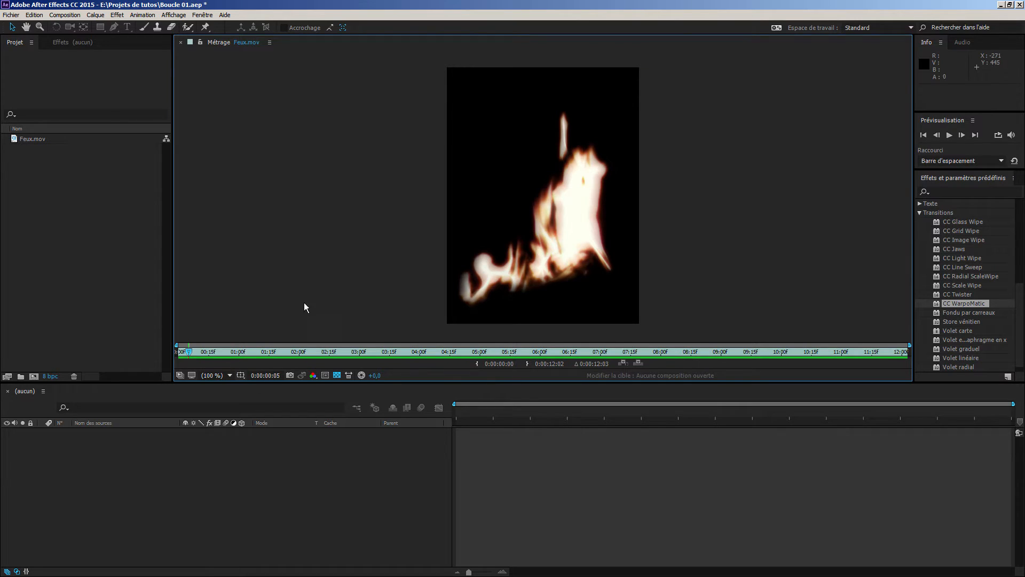
Create a new composition from the Feux.mov footage and display it in the viewer.
{"action": "left_click", "coordinate": [35, 138]}
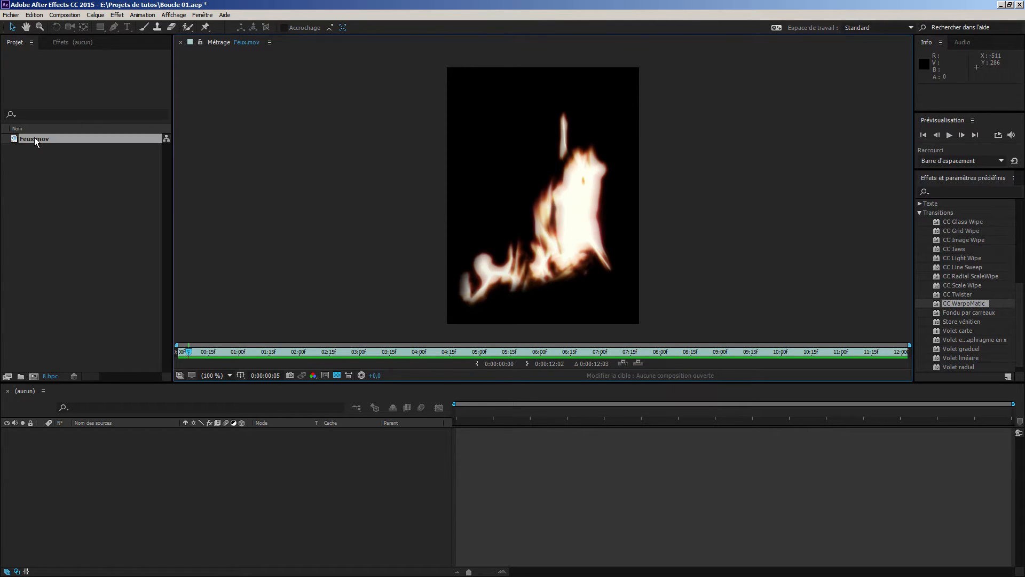
{"action": "left_click_drag", "start_coordinate": [34, 137], "coordinate": [40, 200]}
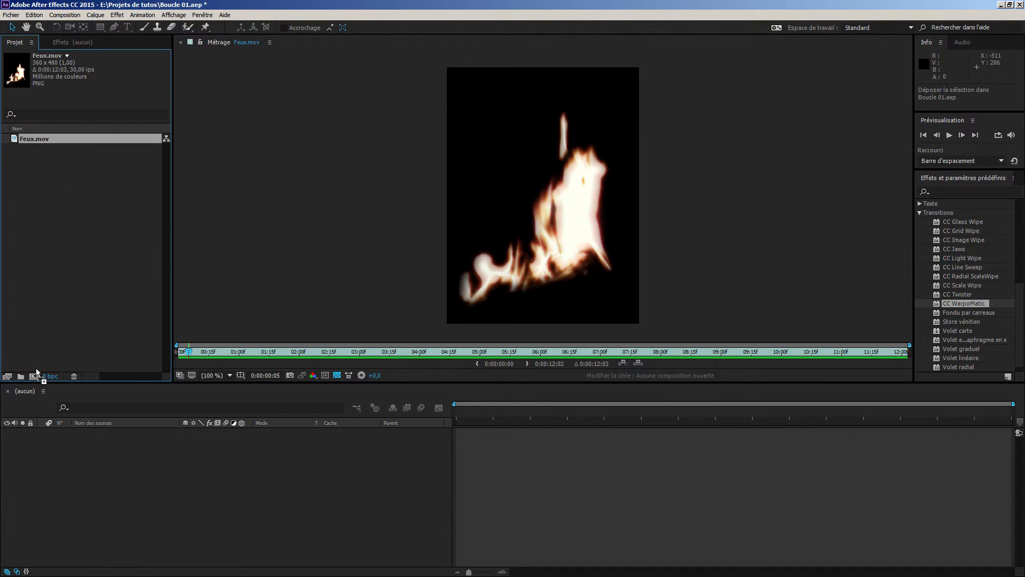
{"action": "left_click_drag", "start_coordinate": [36, 368], "coordinate": [34, 375]}
{"action": "left_click_drag", "start_coordinate": [34, 379], "coordinate": [35, 378]}
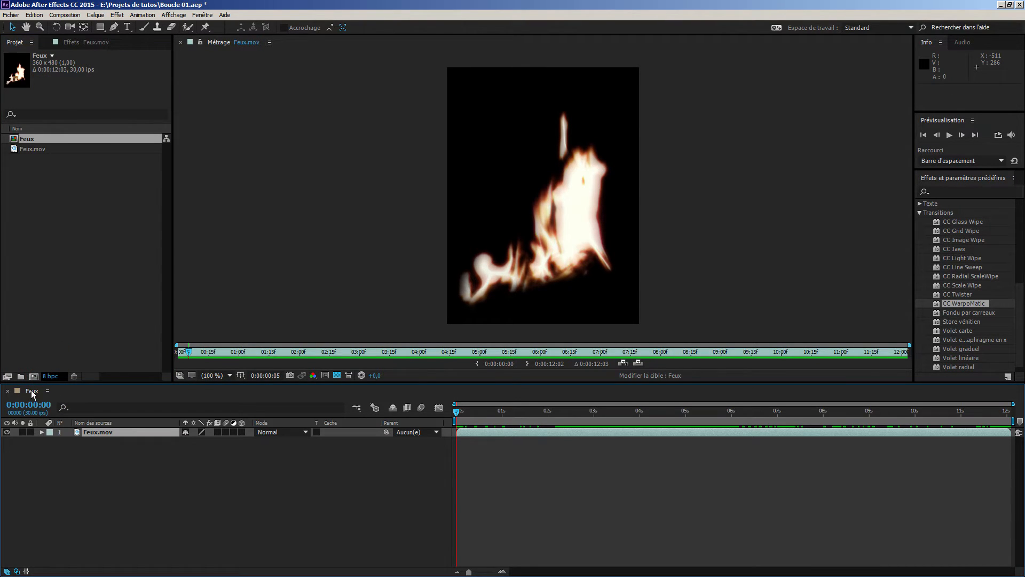
{"action": "left_click", "coordinate": [859, 27]}
{"action": "left_click", "coordinate": [890, 135]}
{"action": "left_click", "coordinate": [553, 307]}
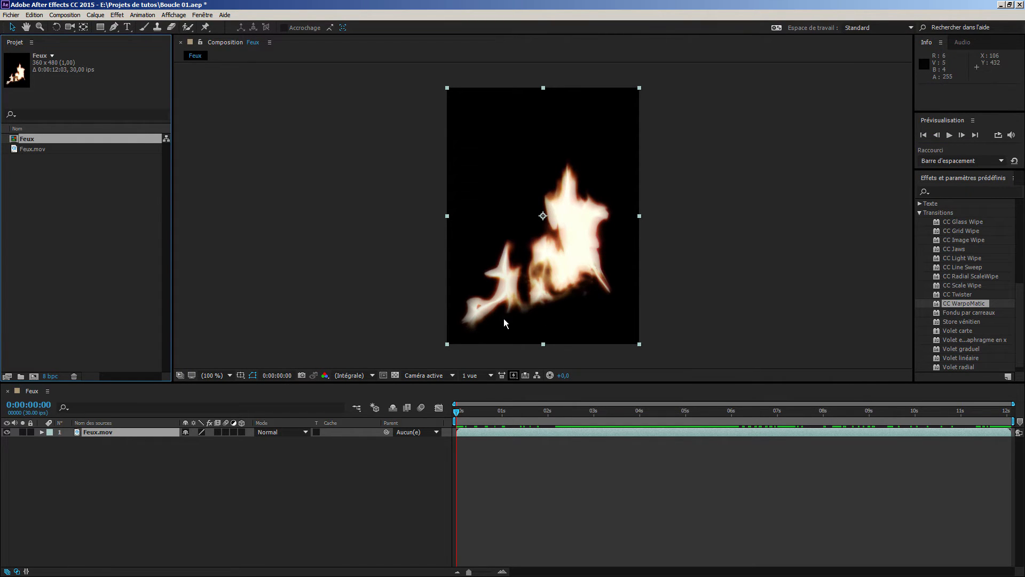
Split the Feux.mov layer in the middle, at 0:00:06:01.
{"action": "left_click", "coordinate": [733, 417]}
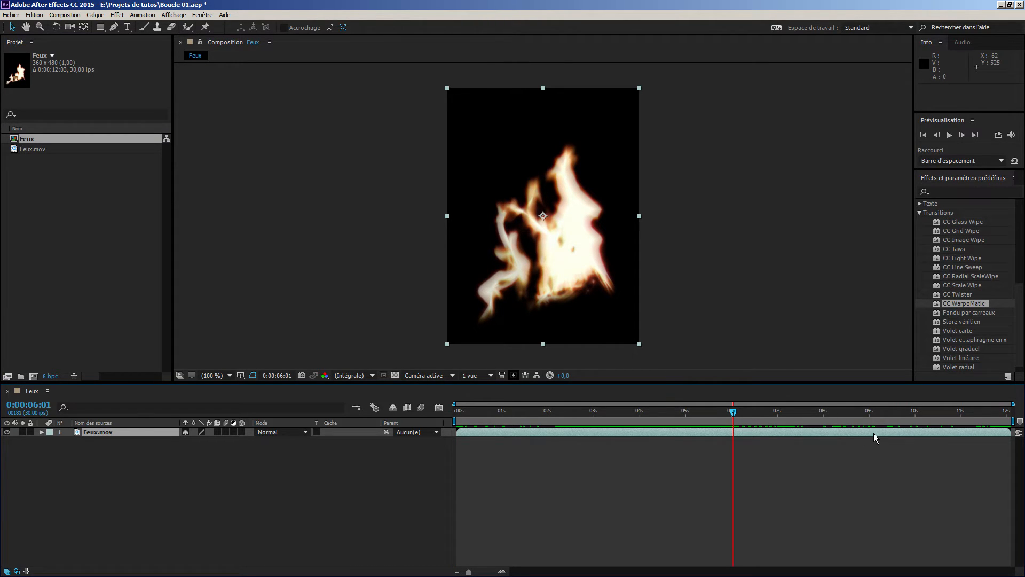
{"action": "left_click", "coordinate": [38, 16]}
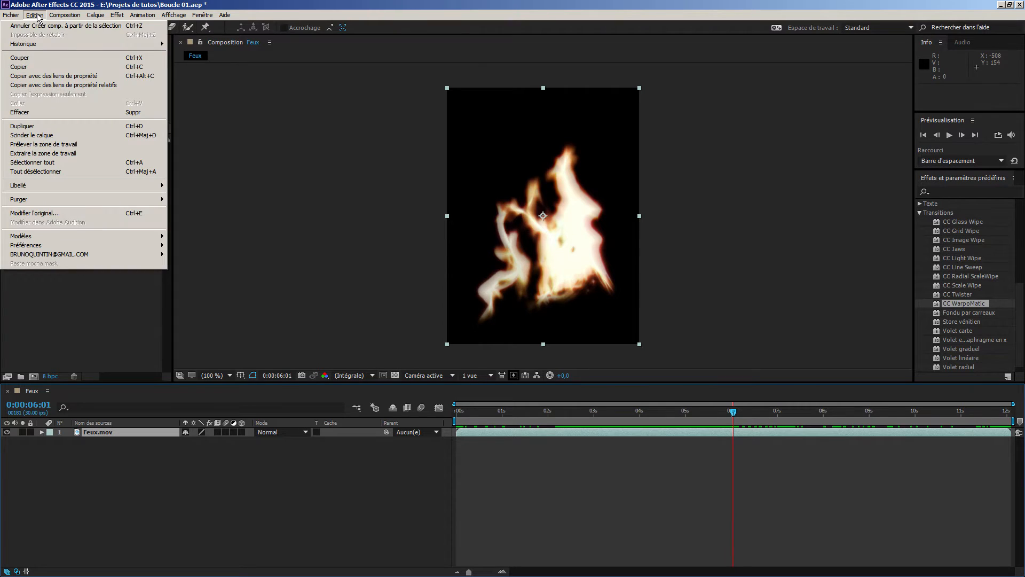
{"action": "left_click", "coordinate": [36, 136]}
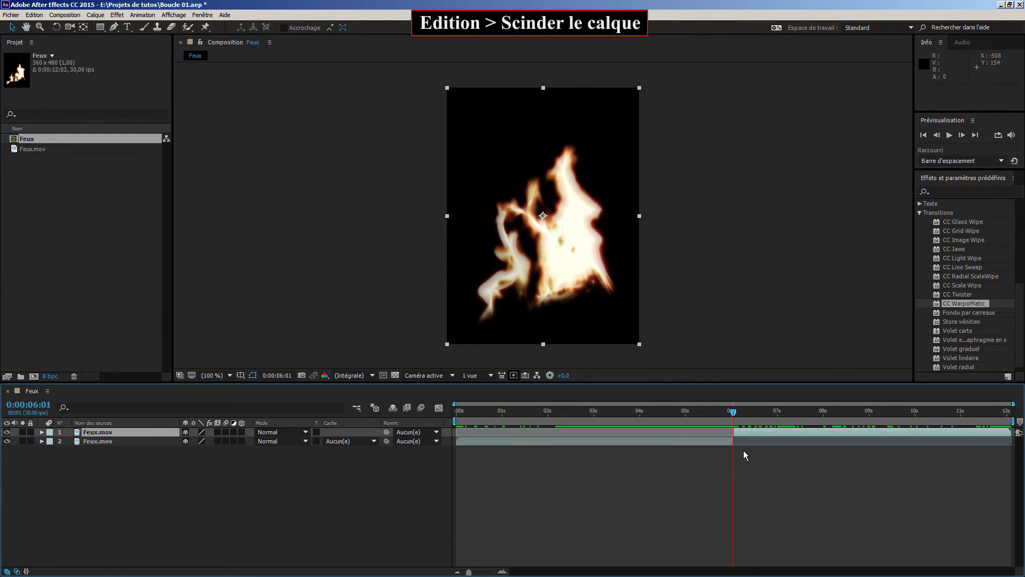
Shift the second half earlier to start at about 0:00:01:24 and the first half later to 0:00:03:21, so that they overlap.
{"action": "mouse_move", "coordinate": [733, 412]}
{"action": "left_mouse_down"}
{"action": "mouse_move", "coordinate": [719, 415]}
{"action": "mouse_move", "coordinate": [748, 417]}
{"action": "left_mouse_up"}
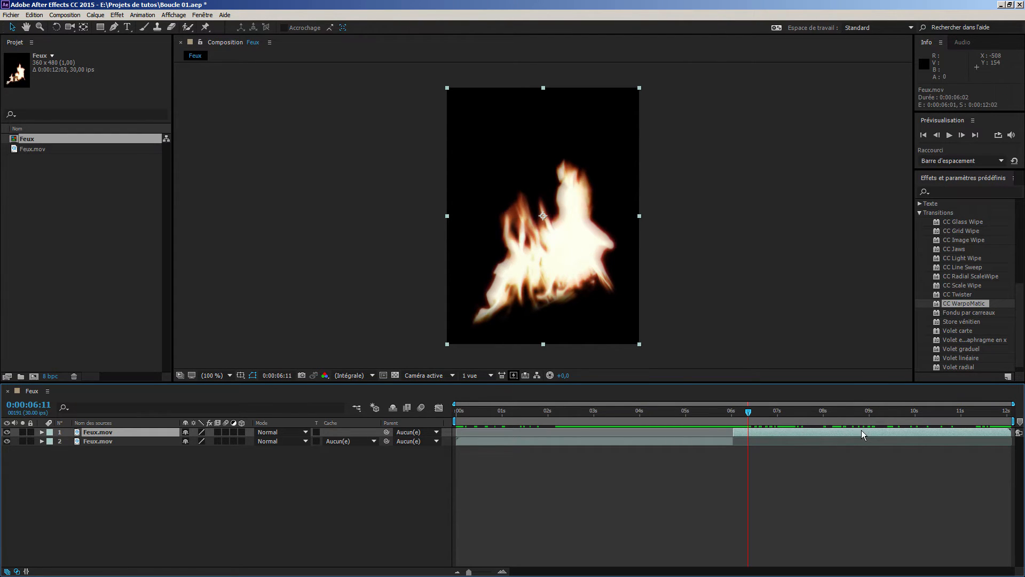
{"action": "left_click_drag", "start_coordinate": [861, 430], "coordinate": [666, 429]}
{"action": "left_click", "coordinate": [603, 441]}
{"action": "left_click_drag", "start_coordinate": [603, 441], "coordinate": [772, 440]}
{"action": "left_click_drag", "start_coordinate": [865, 409], "coordinate": [902, 405]}
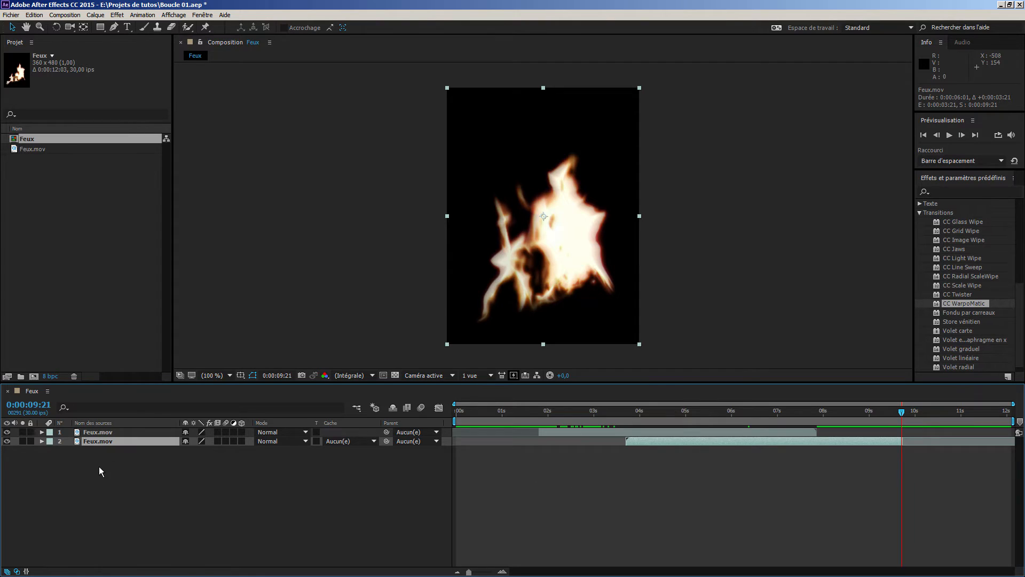
Set the work area to the span of both Feux.mov layers and trim the composition to it.
{"action": "left_click_drag", "start_coordinate": [133, 469], "coordinate": [101, 433]}
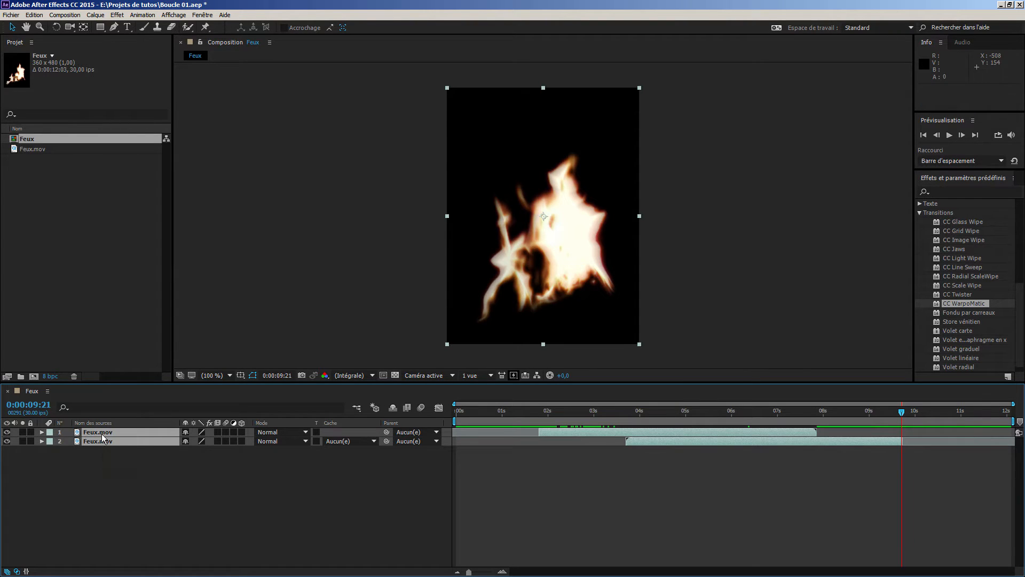
{"action": "key", "text": "ctrl+alt+b"}
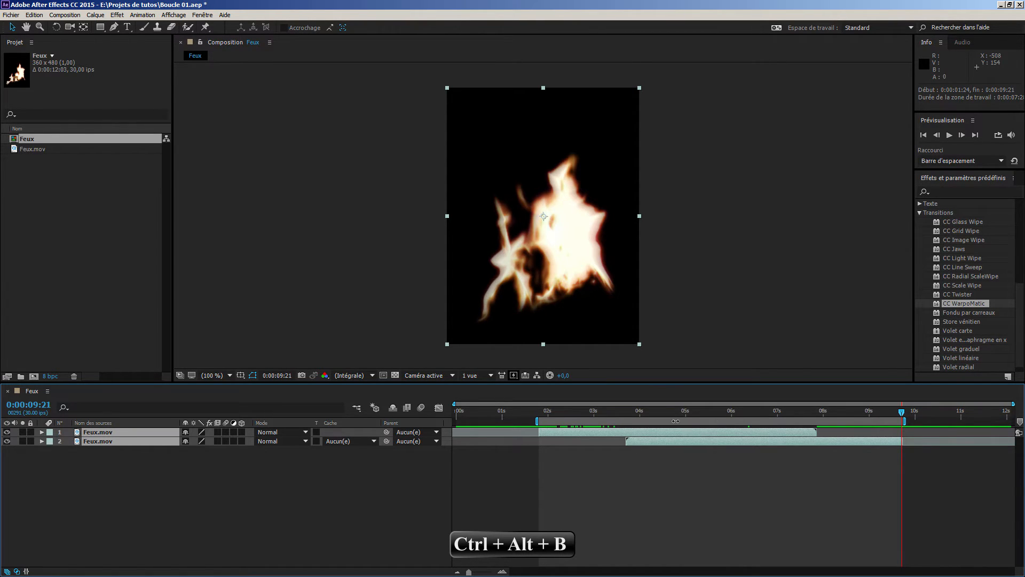
{"action": "right_click", "coordinate": [715, 421]}
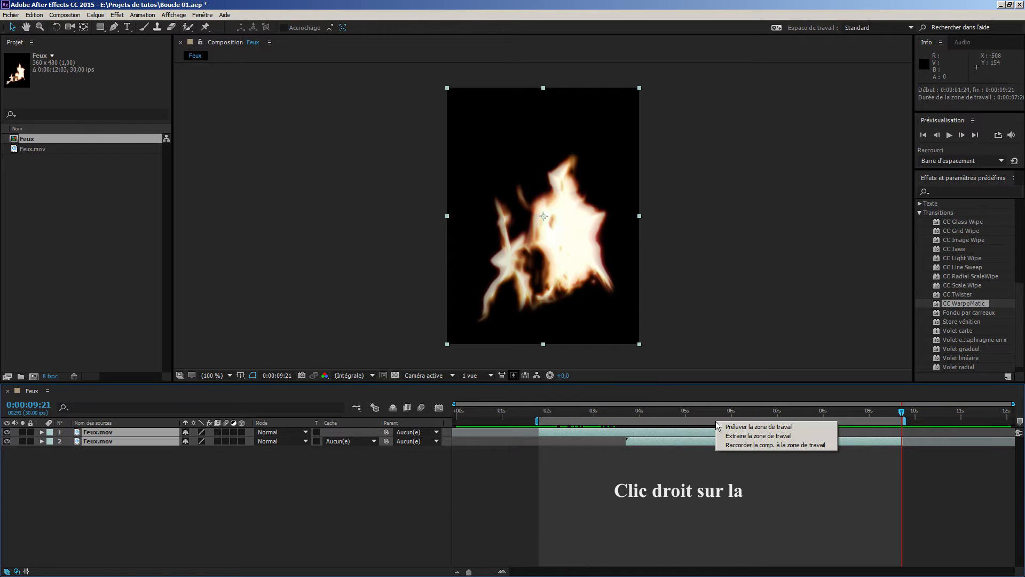
{"action": "left_click", "coordinate": [745, 444]}
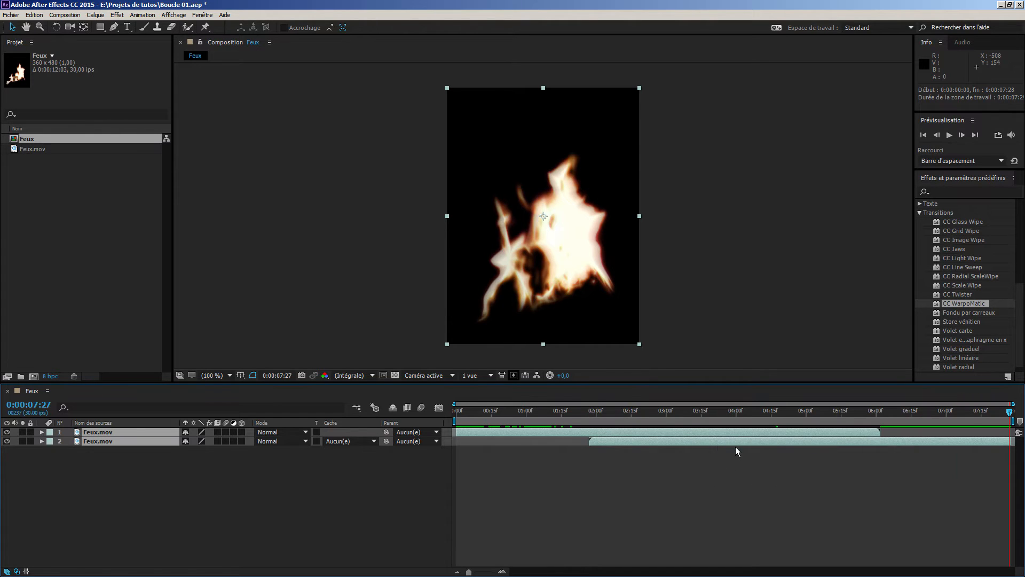
Compare the first and last frames of the trimmed composition to check the loop point.
{"action": "key", "text": "Home"}
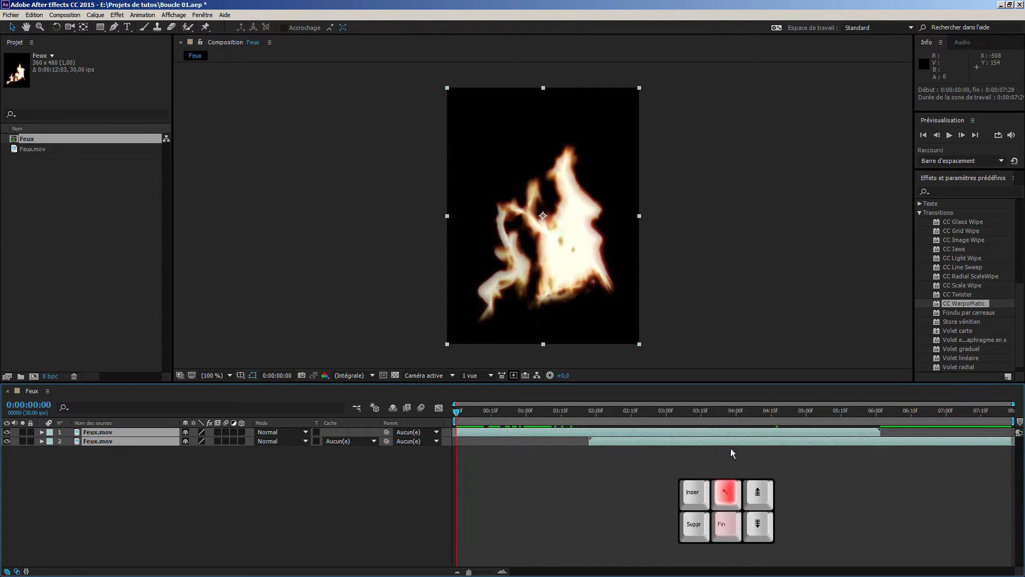
{"action": "key", "text": "End"}
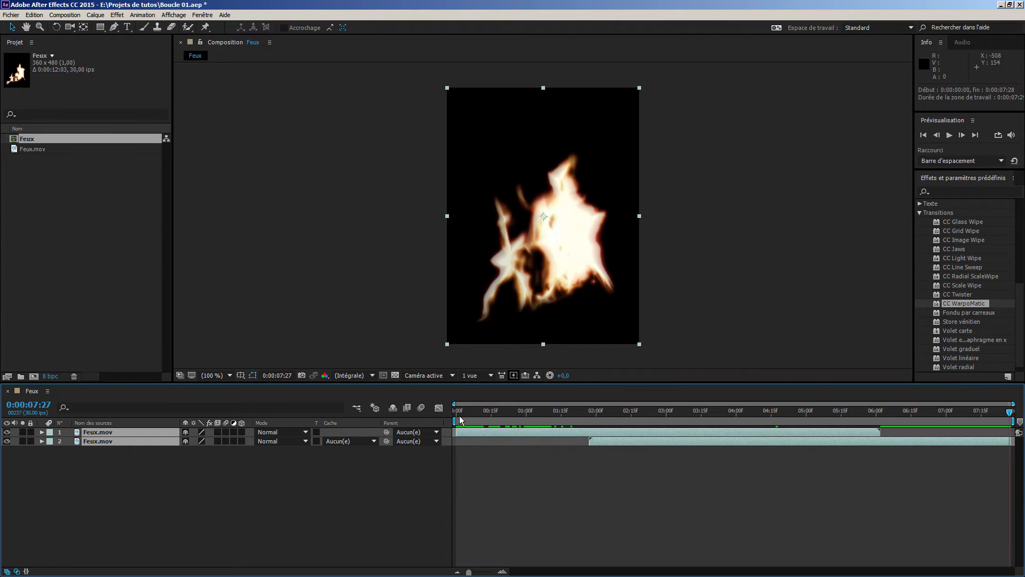
{"action": "left_click", "coordinate": [456, 414]}
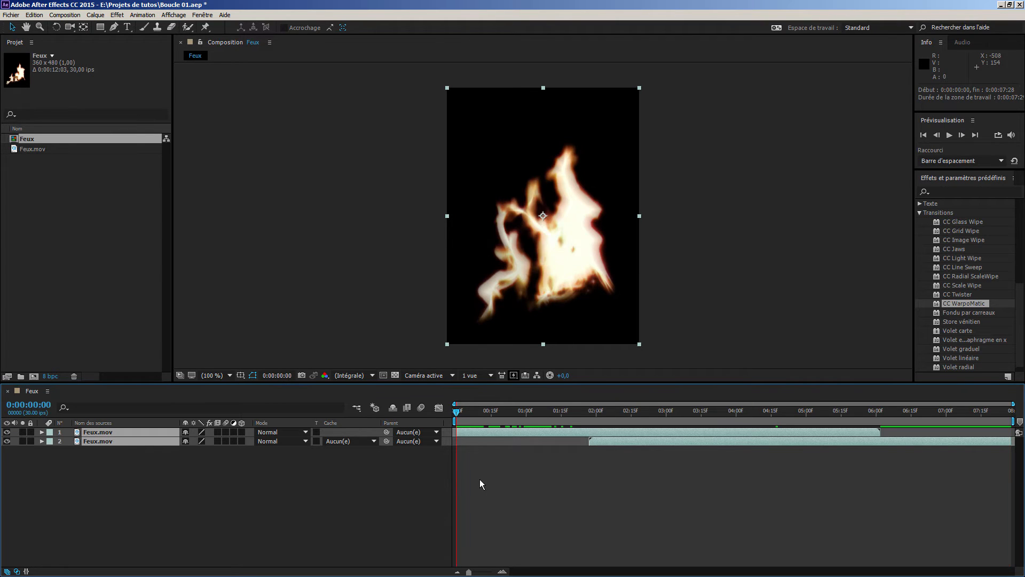
At 0:00:03:16 in the overlap, apply CC WarpoMatic to the upper Feux.mov layer with Layer to Reveal set to 2. Feux.mov.
{"action": "mouse_move", "coordinate": [768, 410]}
{"action": "left_mouse_down"}
{"action": "mouse_move", "coordinate": [711, 415]}
{"action": "mouse_move", "coordinate": [757, 427]}
{"action": "left_mouse_up"}
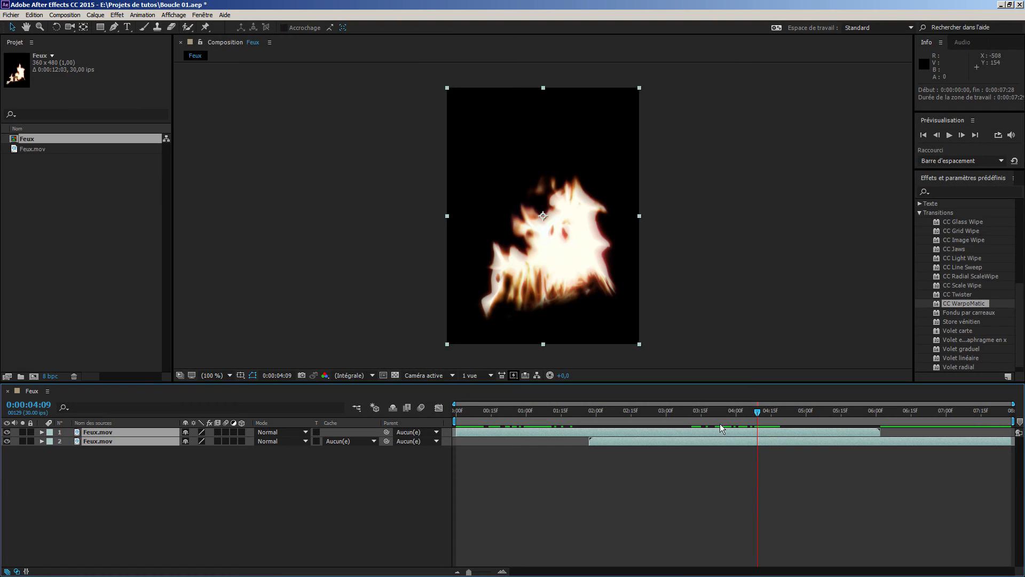
{"action": "left_click_drag", "start_coordinate": [756, 413], "coordinate": [705, 412]}
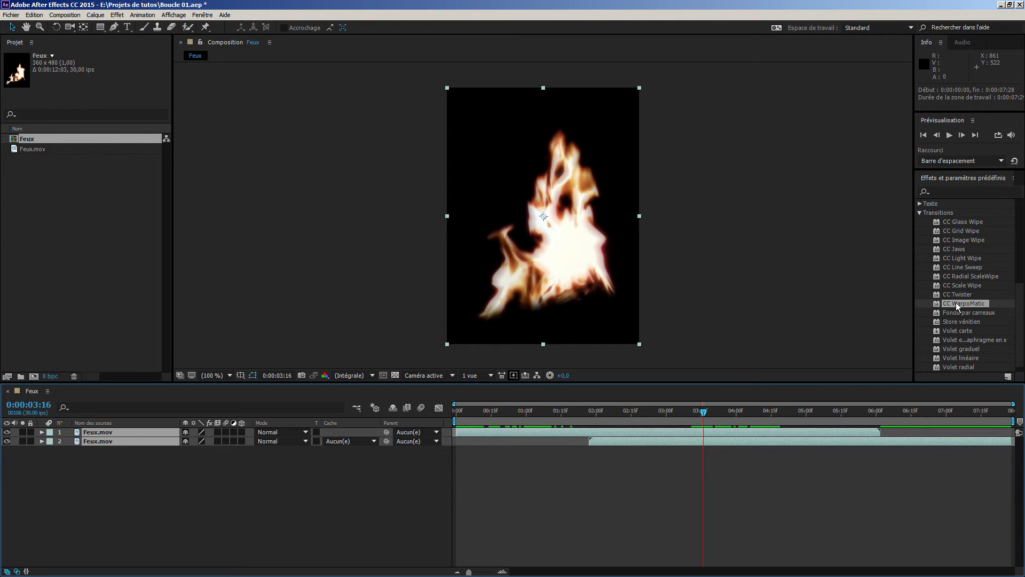
{"action": "left_click", "coordinate": [956, 302]}
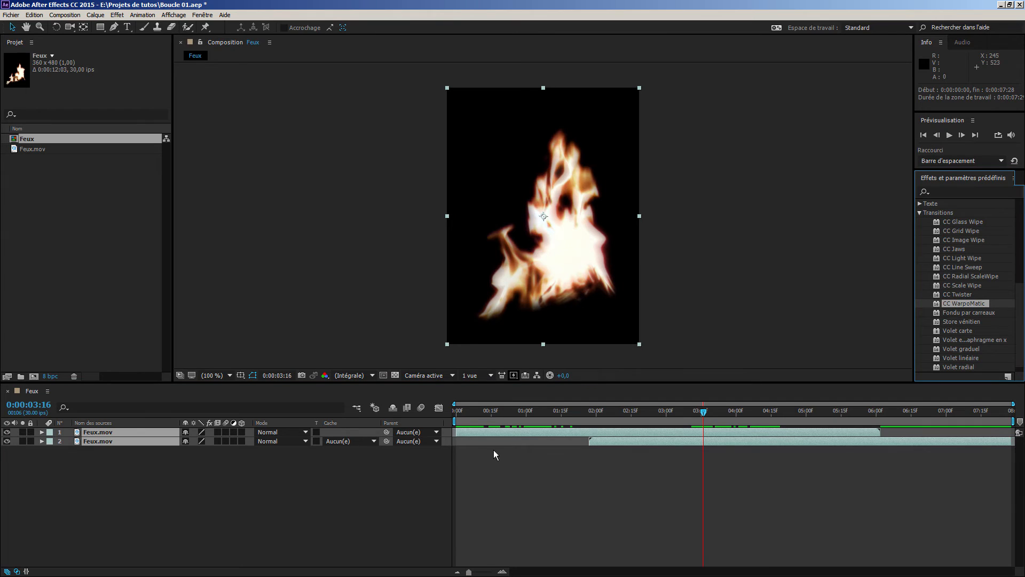
{"action": "left_click", "coordinate": [387, 476]}
{"action": "left_click", "coordinate": [669, 431]}
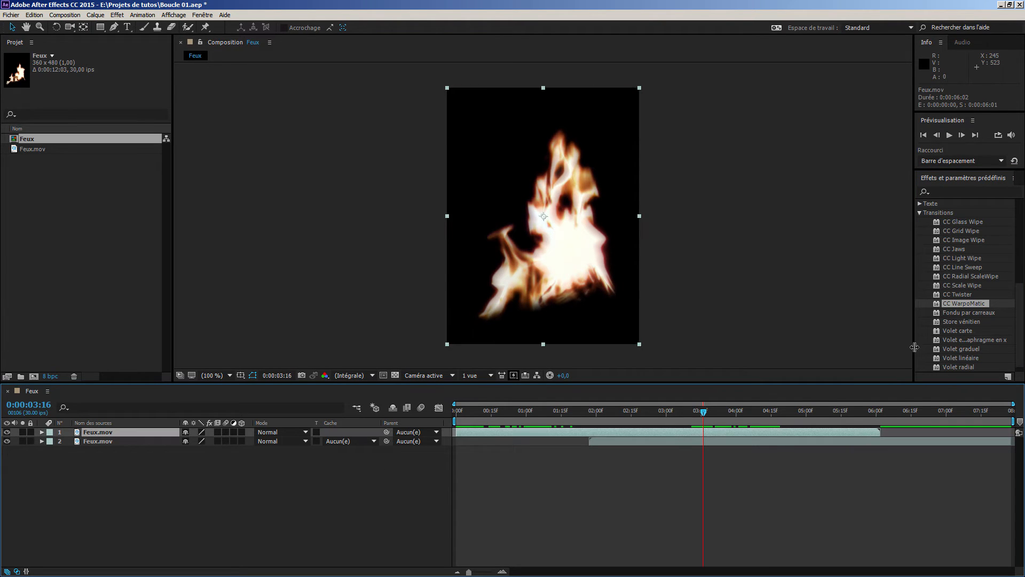
{"action": "double_click", "coordinate": [961, 303]}
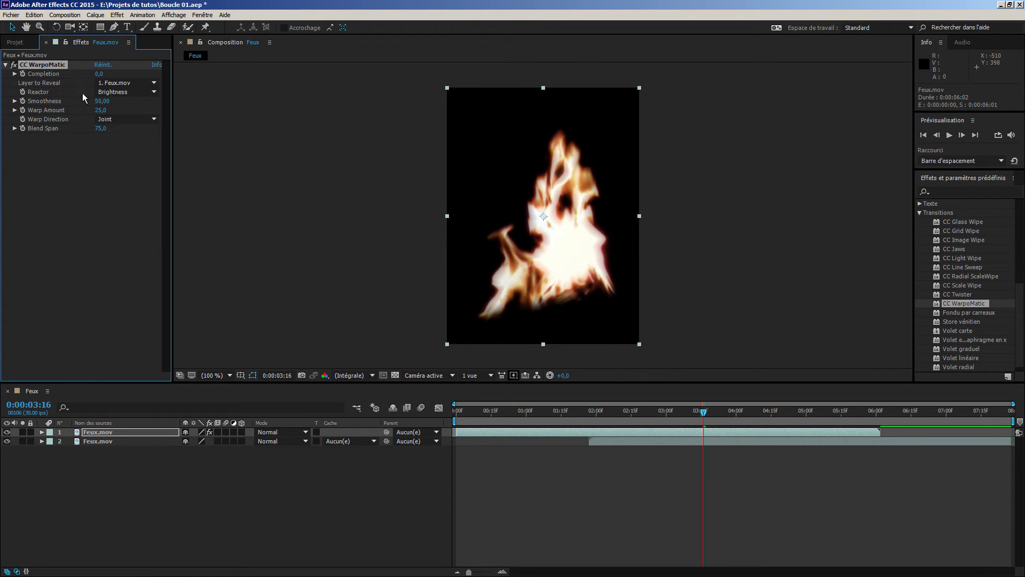
{"action": "left_click", "coordinate": [137, 86]}
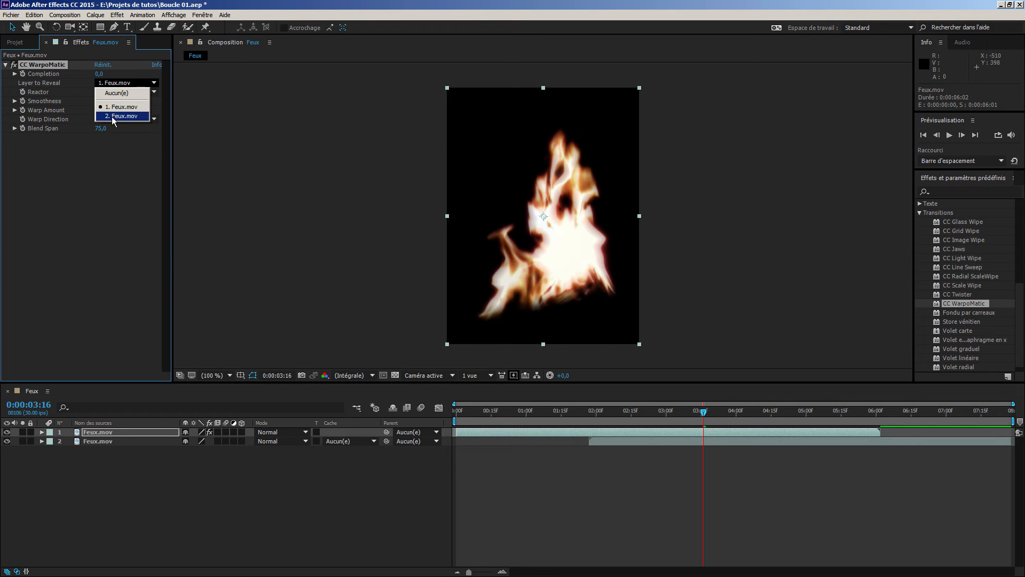
{"action": "left_click", "coordinate": [114, 116]}
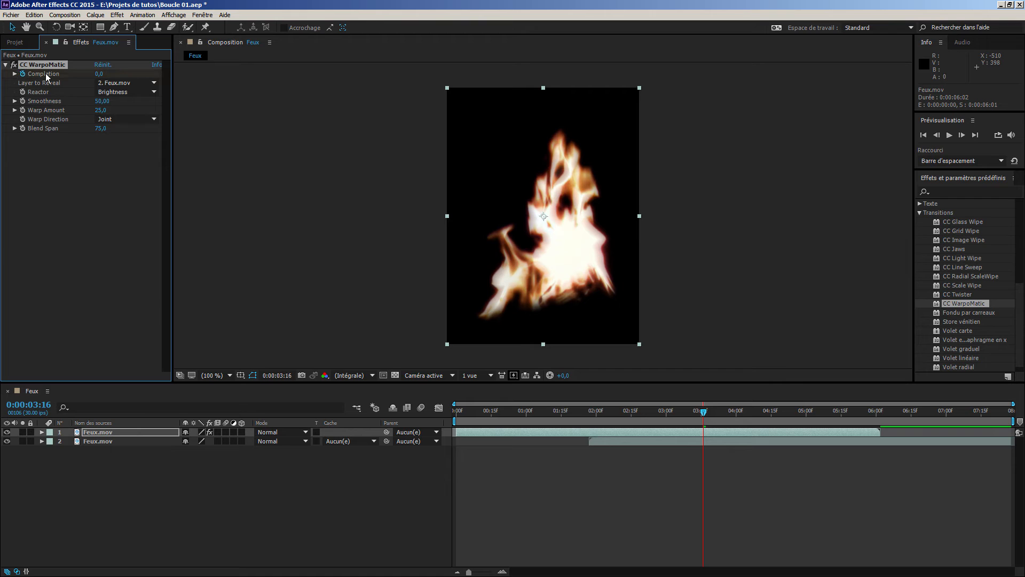
Keyframe the effect's Completion from 0 at 0:00:03:16 to 100 at 0:00:04:03, and show the layer's keyframes.
{"action": "left_click", "coordinate": [743, 414]}
{"action": "left_click_drag", "start_coordinate": [99, 74], "coordinate": [216, 71]}
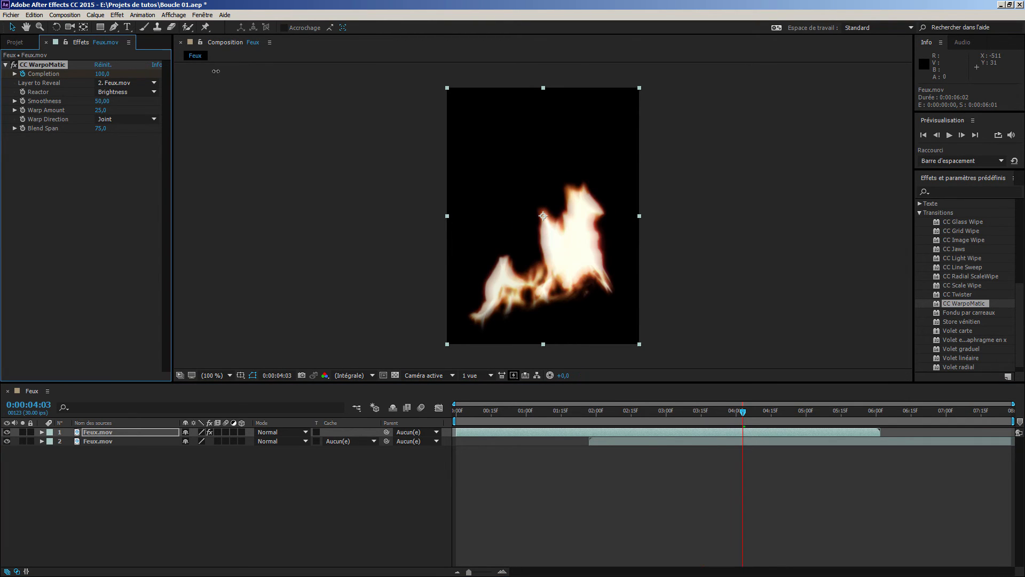
{"action": "key", "text": "u"}
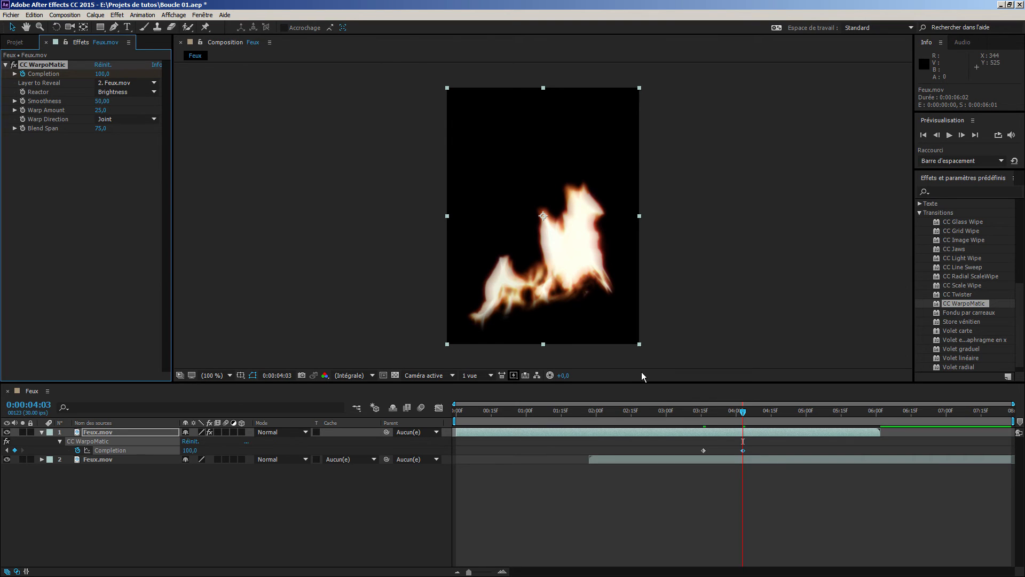
At mid-transition, set the effect's Warp Direction to Opposing, Smoothness to 65 and Warp Amount to 17.
{"action": "left_click_drag", "start_coordinate": [741, 416], "coordinate": [722, 416]}
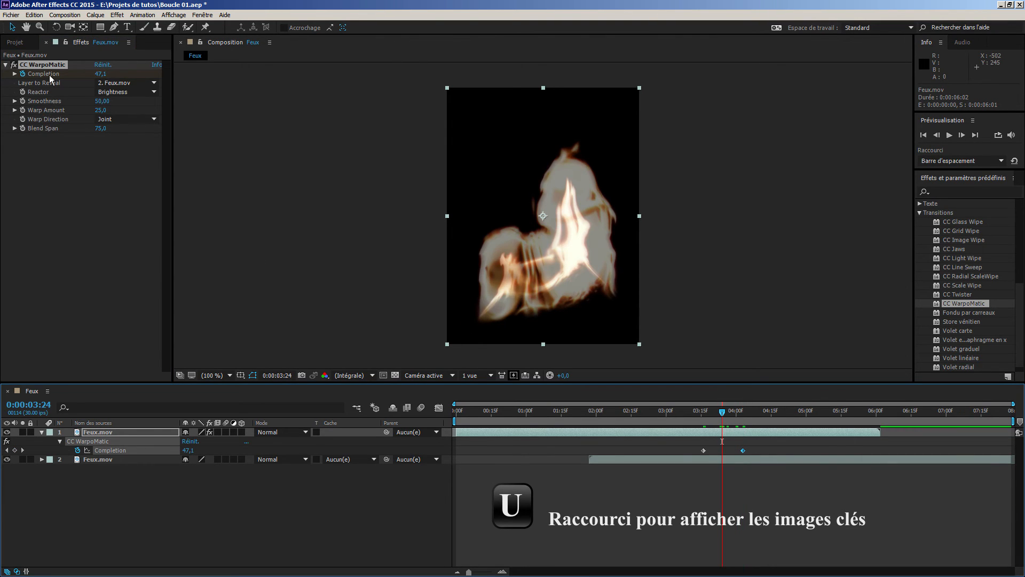
{"action": "left_click", "coordinate": [123, 119]}
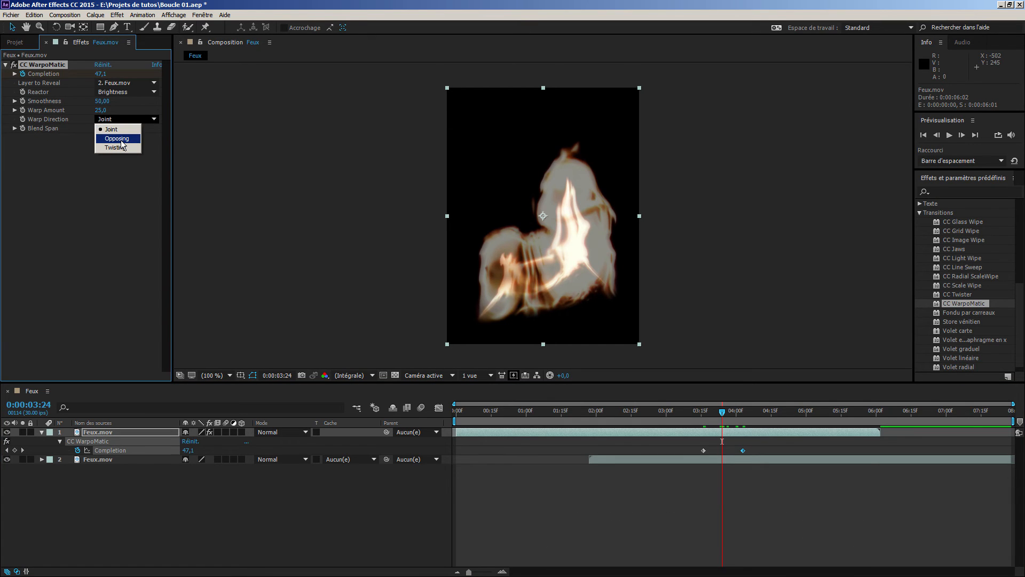
{"action": "left_click", "coordinate": [121, 140]}
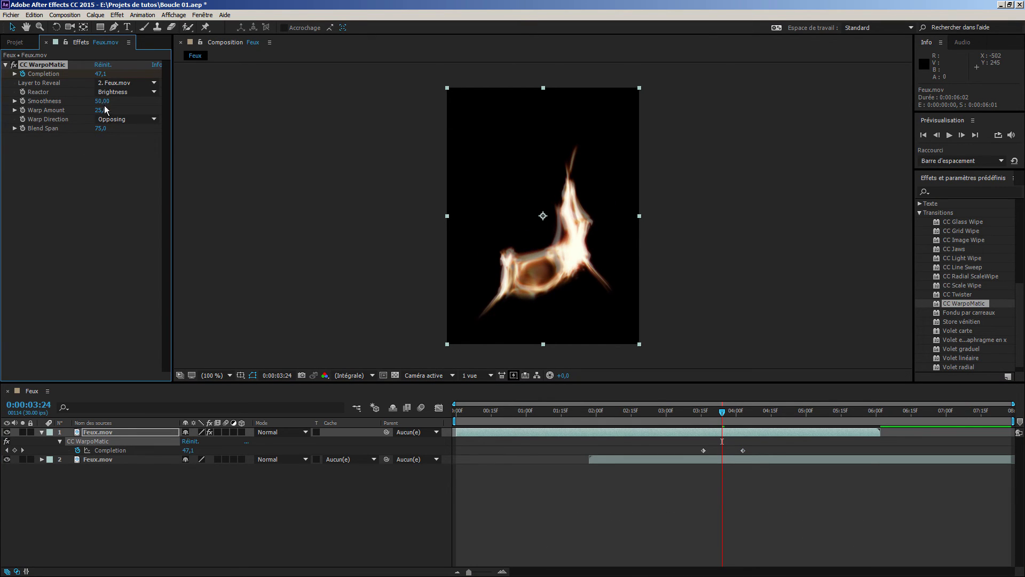
{"action": "mouse_move", "coordinate": [102, 101]}
{"action": "left_mouse_down"}
{"action": "mouse_move", "coordinate": [112, 101]}
{"action": "mouse_move", "coordinate": [98, 111]}
{"action": "mouse_move", "coordinate": [104, 102]}
{"action": "left_mouse_up"}
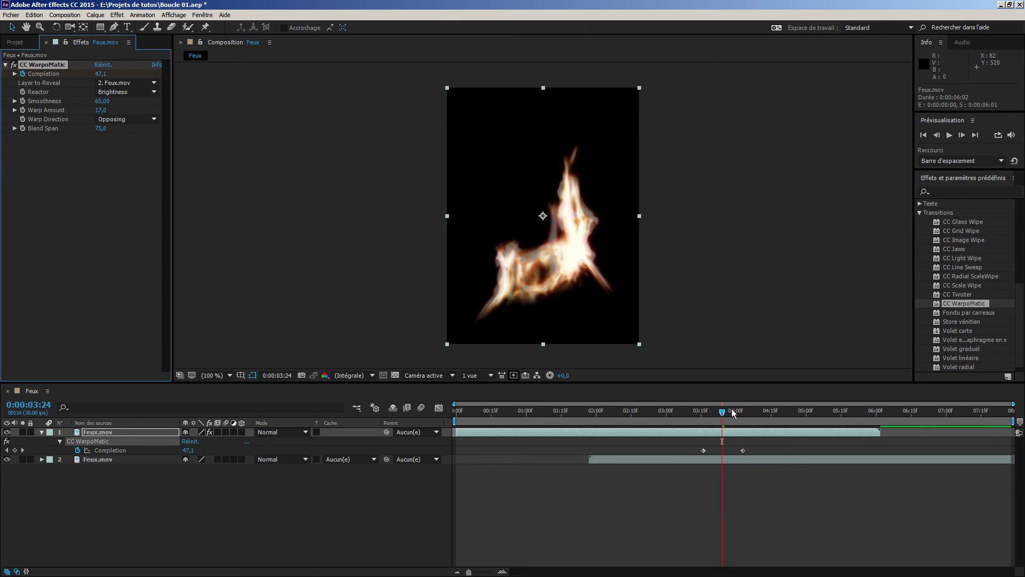
Preview the CC WarpoMatic transition from just before its first Completion keyframe to past the last one, at 0:00:04:17.
{"action": "left_click", "coordinate": [708, 412]}
{"action": "left_click_drag", "start_coordinate": [711, 418], "coordinate": [778, 446]}
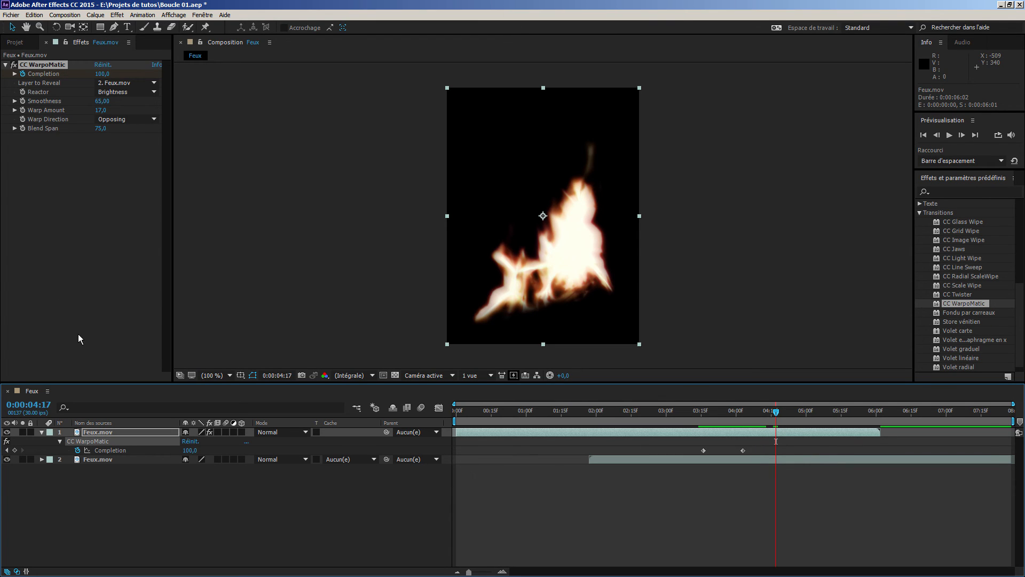
Examine the loop count option in the Feux.mov source's footage interpretation settings, then close them without changes and deselect the layer.
{"action": "left_click", "coordinate": [15, 43]}
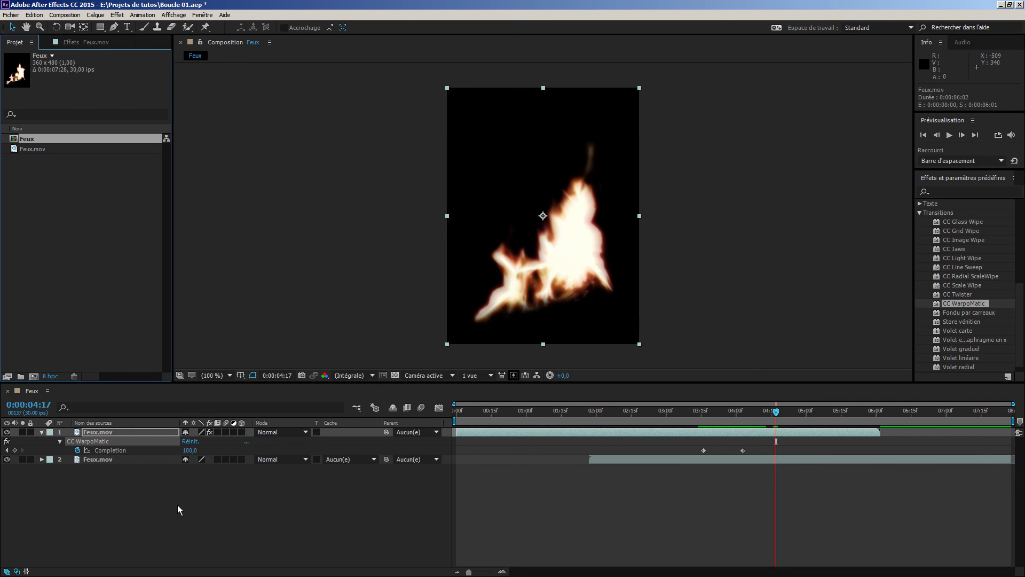
{"action": "left_click", "coordinate": [31, 150]}
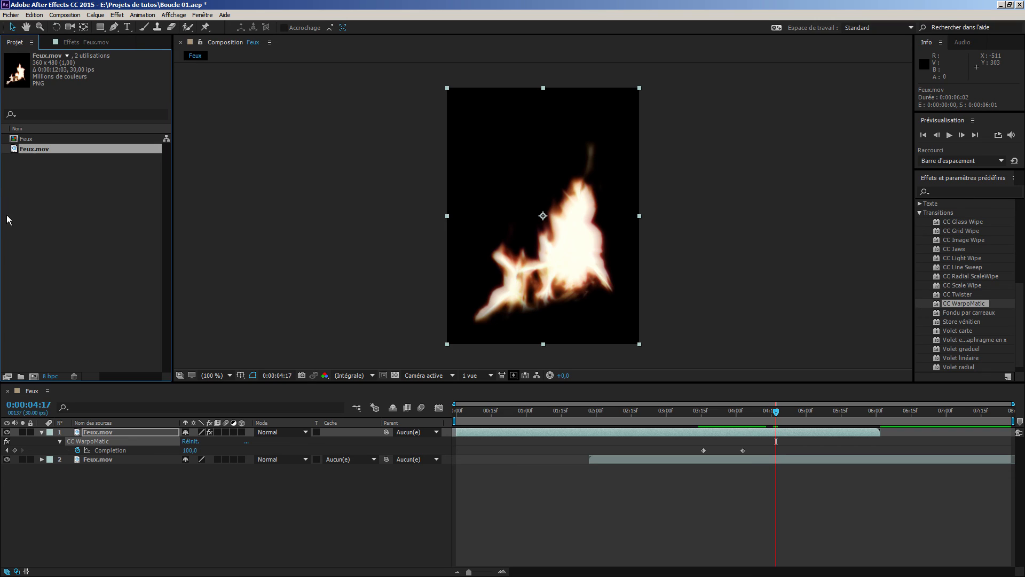
{"action": "left_click", "coordinate": [8, 377]}
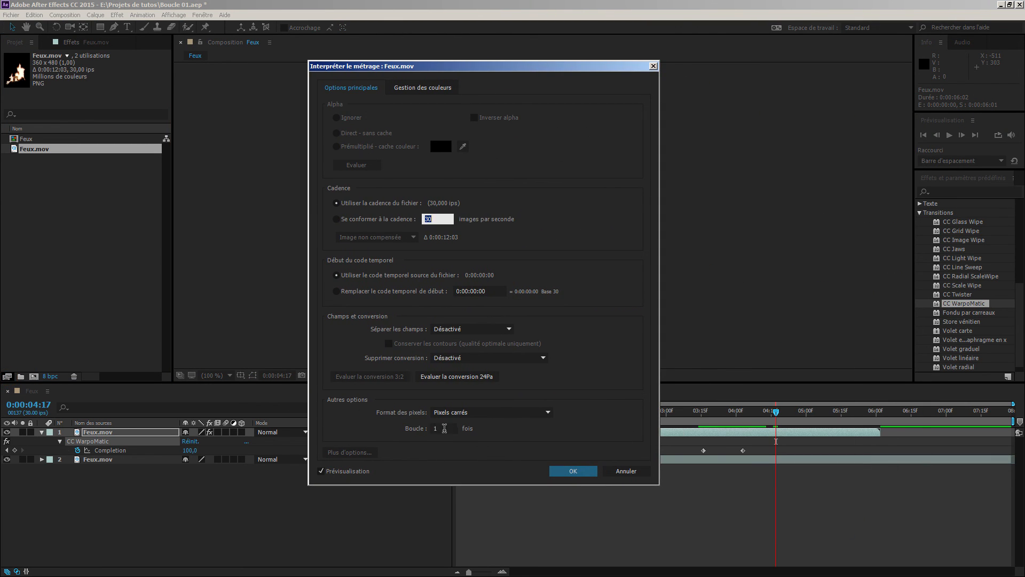
{"action": "left_click", "coordinate": [444, 428]}
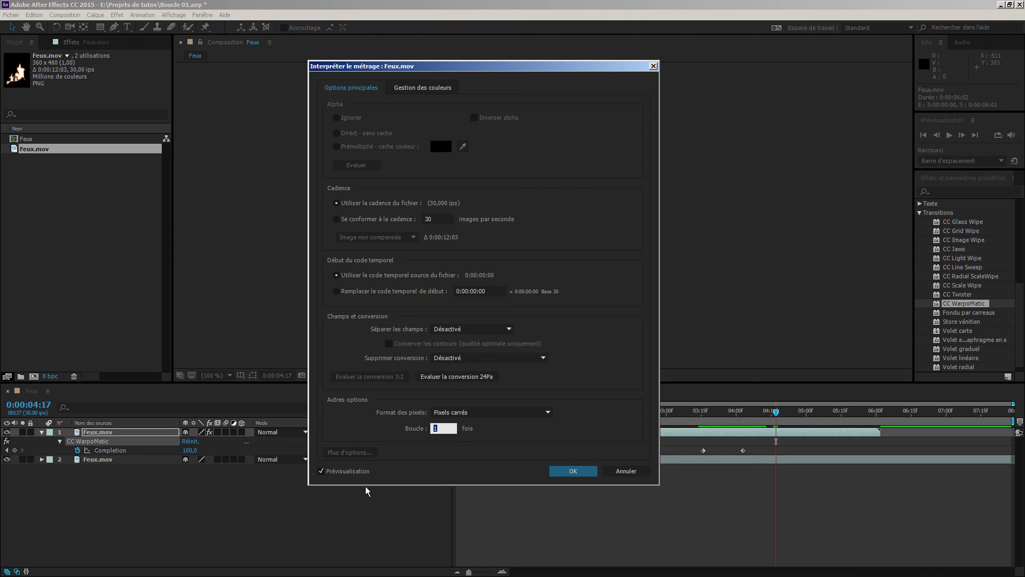
{"action": "left_click", "coordinate": [627, 472]}
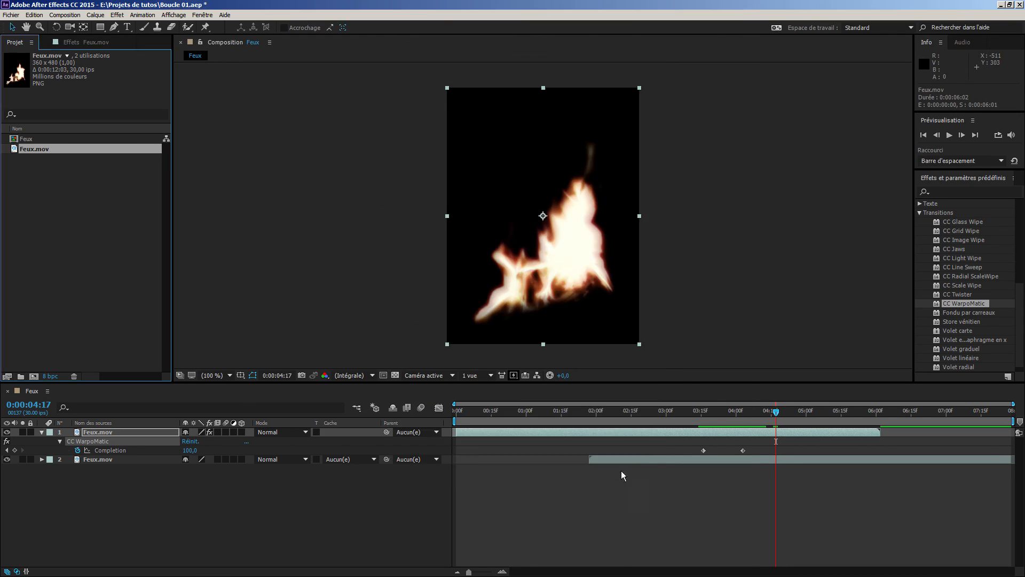
{"action": "left_click", "coordinate": [226, 518]}
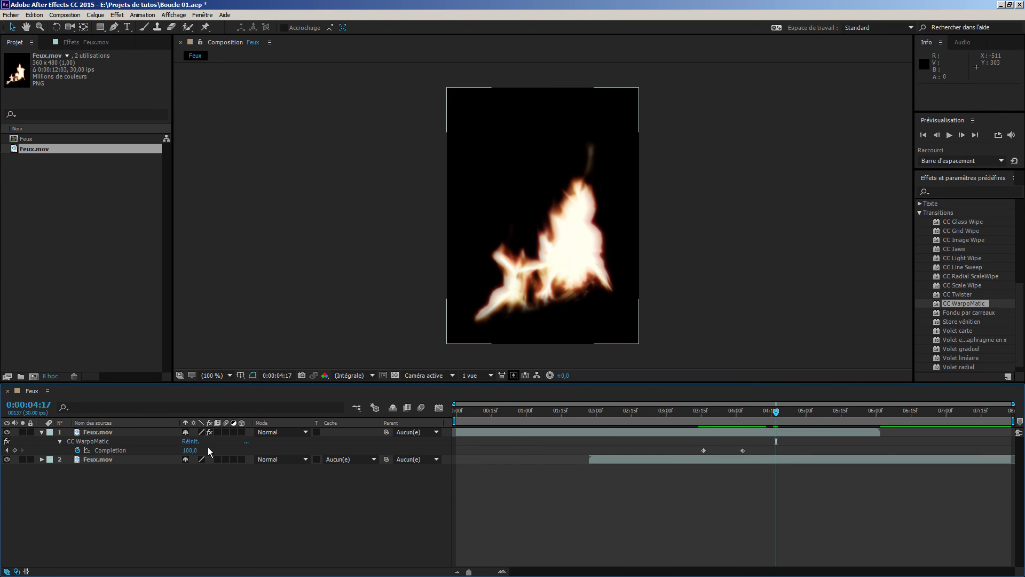